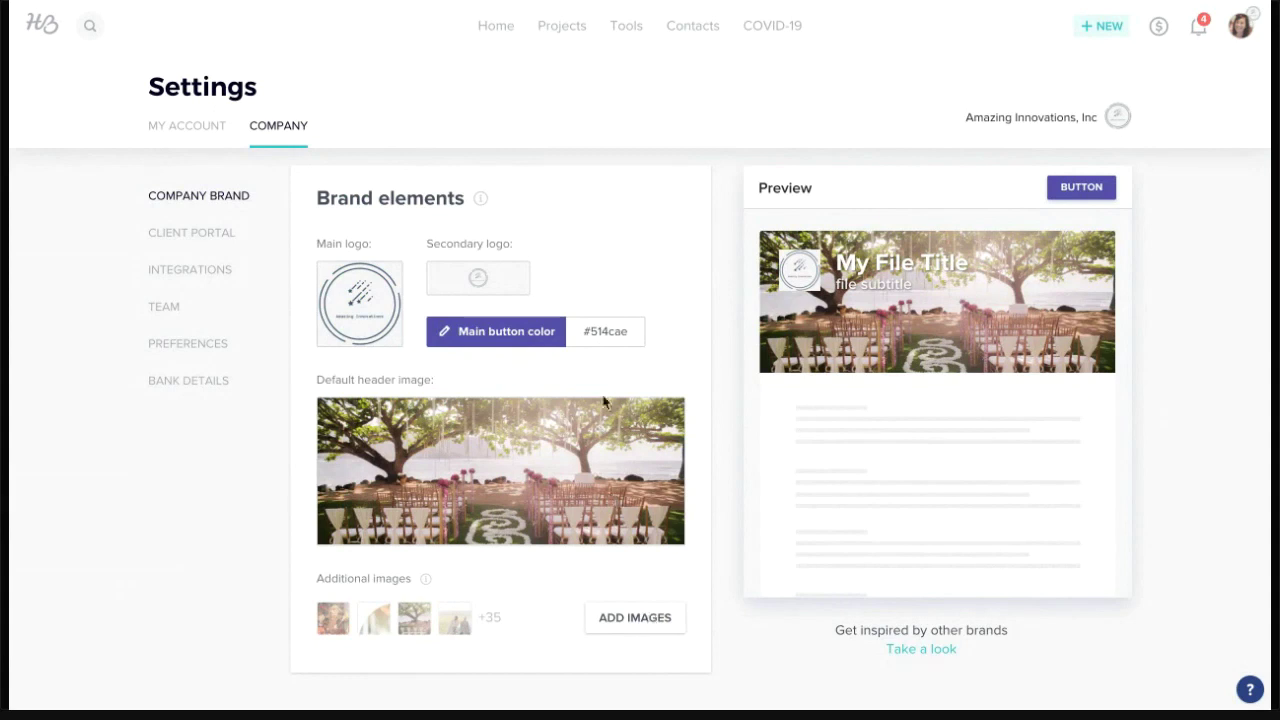
# Step: Inspect the main logo upload area and the main button color picker in the brand elements
pyautogui.click(403, 297)
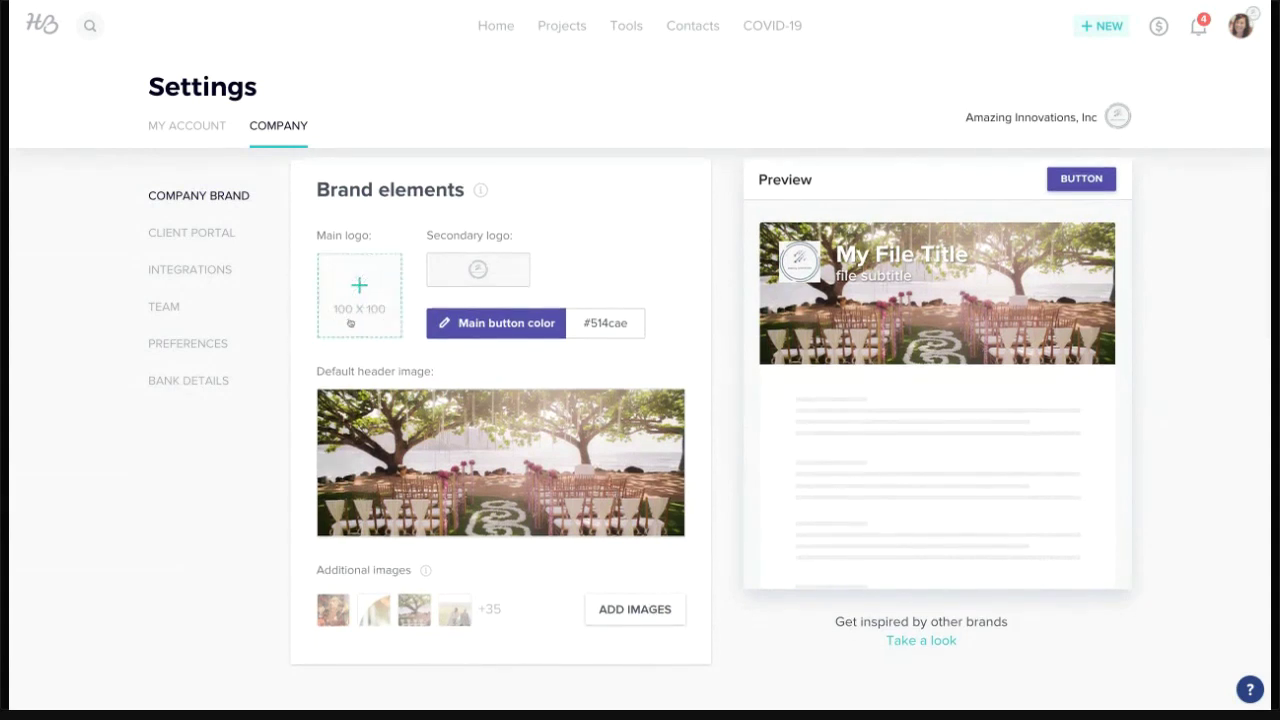
pyautogui.click(350, 322)
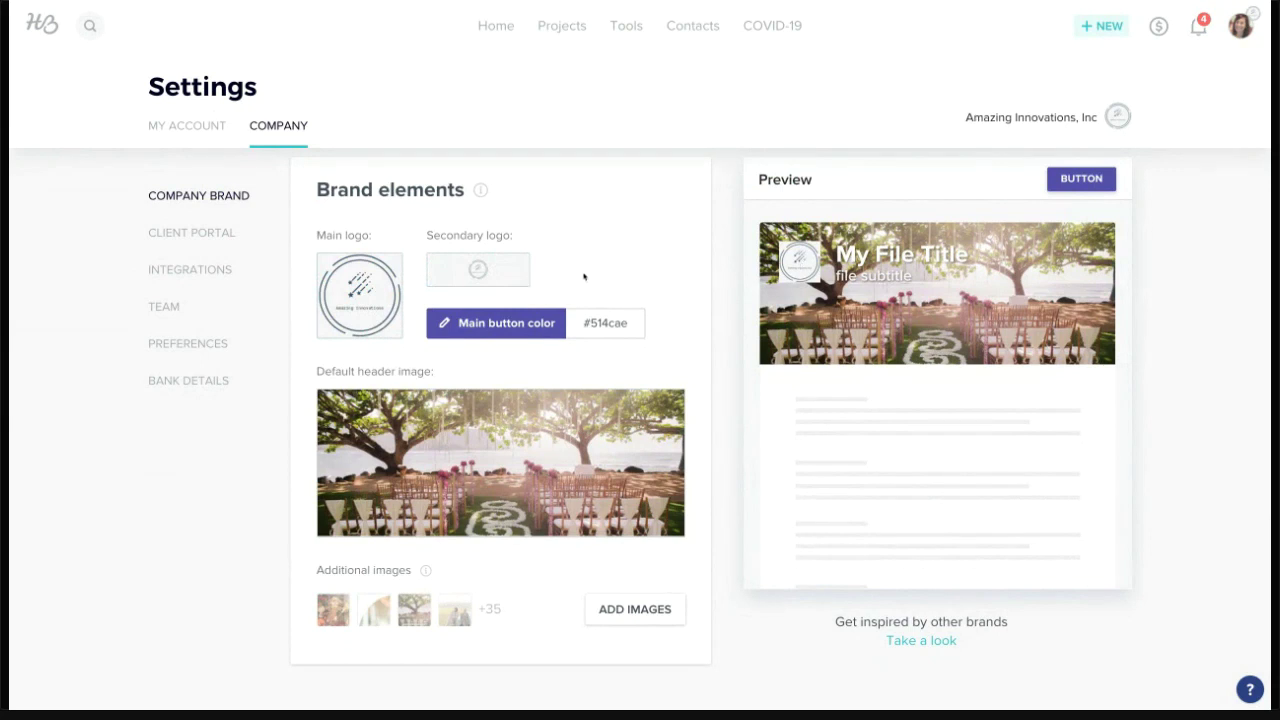
pyautogui.click(498, 325)
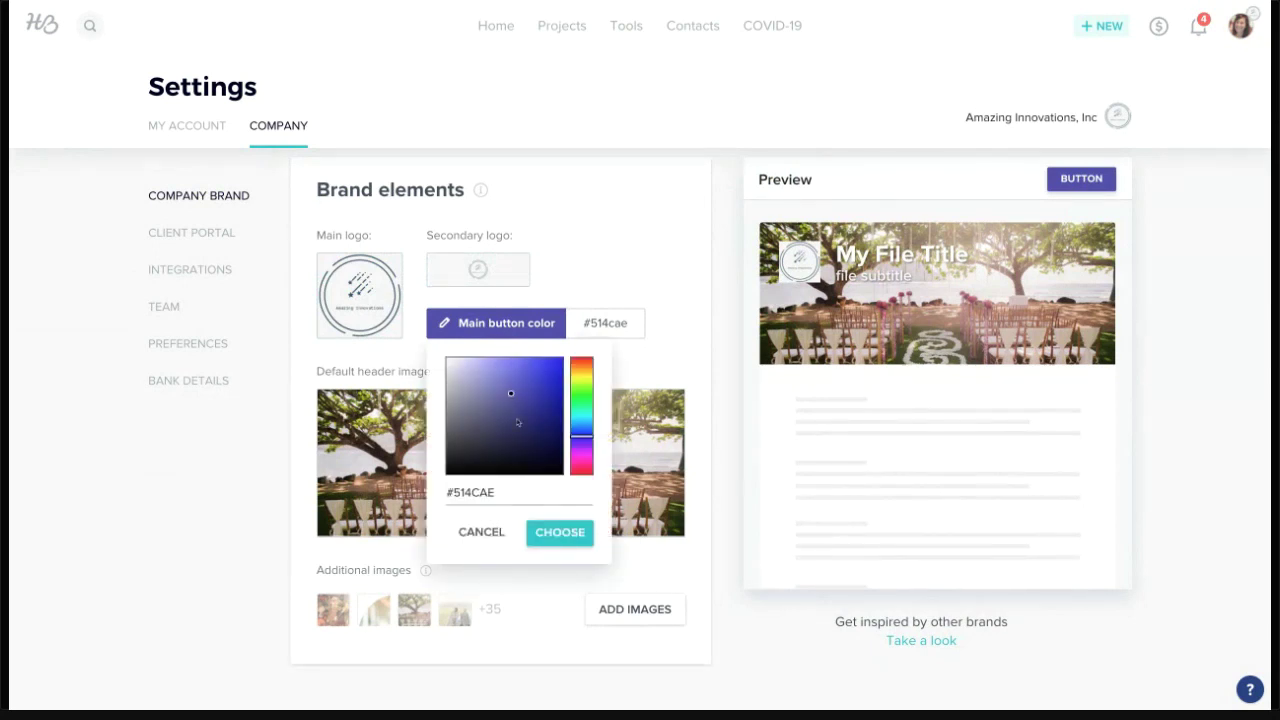
pyautogui.click(652, 338)
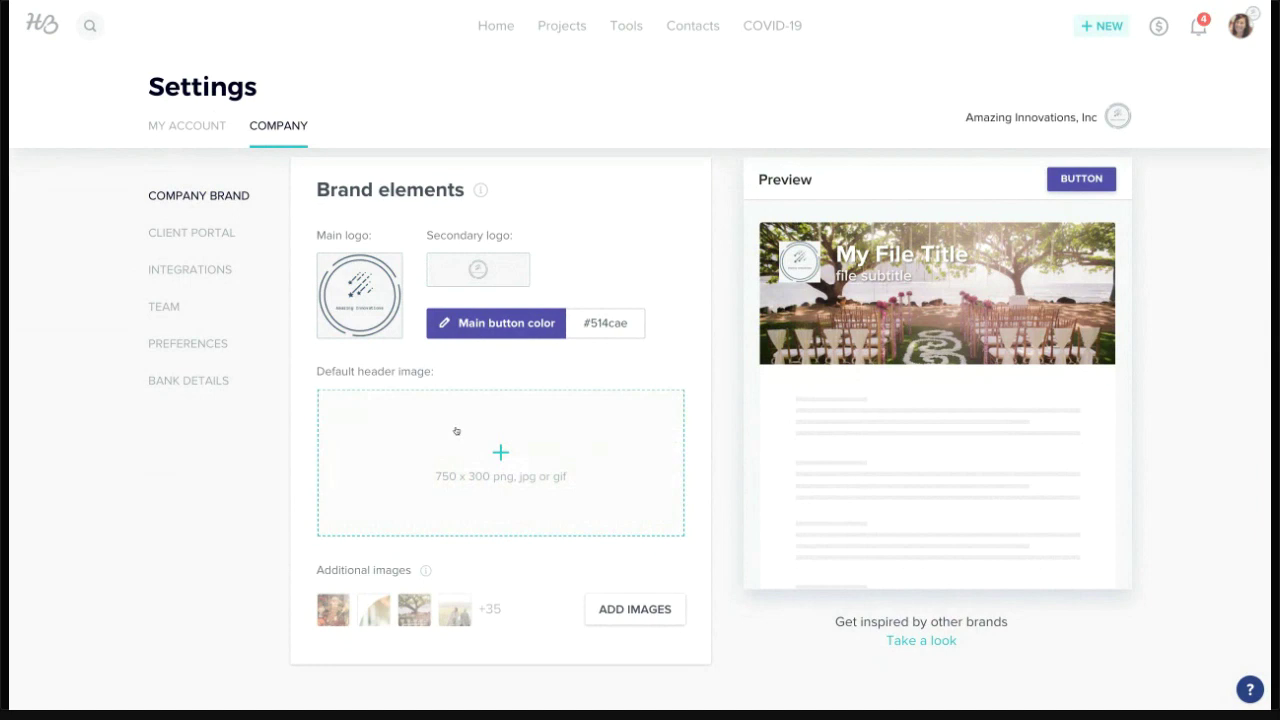
# Step: Replace the default header image with the library photo of white flowers and a coffee cup on dark wood, and save its crop
pyautogui.click(498, 460)
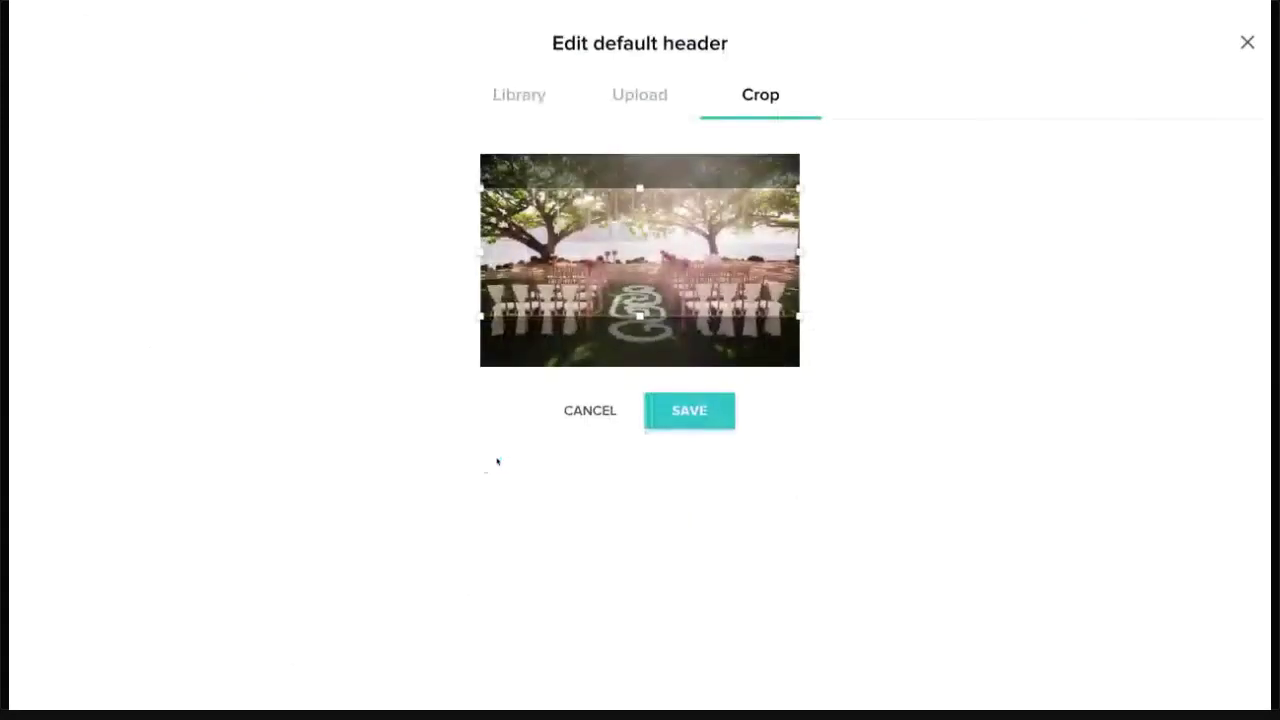
pyautogui.click(522, 97)
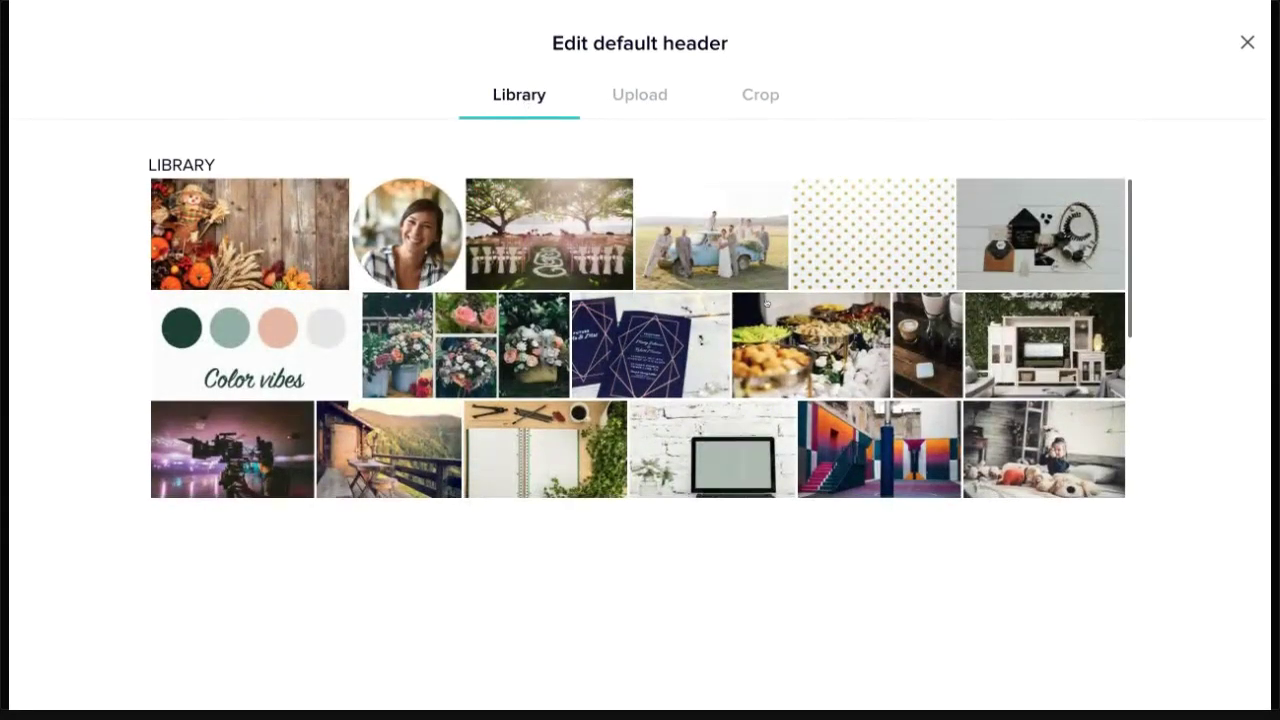
pyautogui.scroll(-5, 640, 338)
pyautogui.scroll(-2, 770, 270)
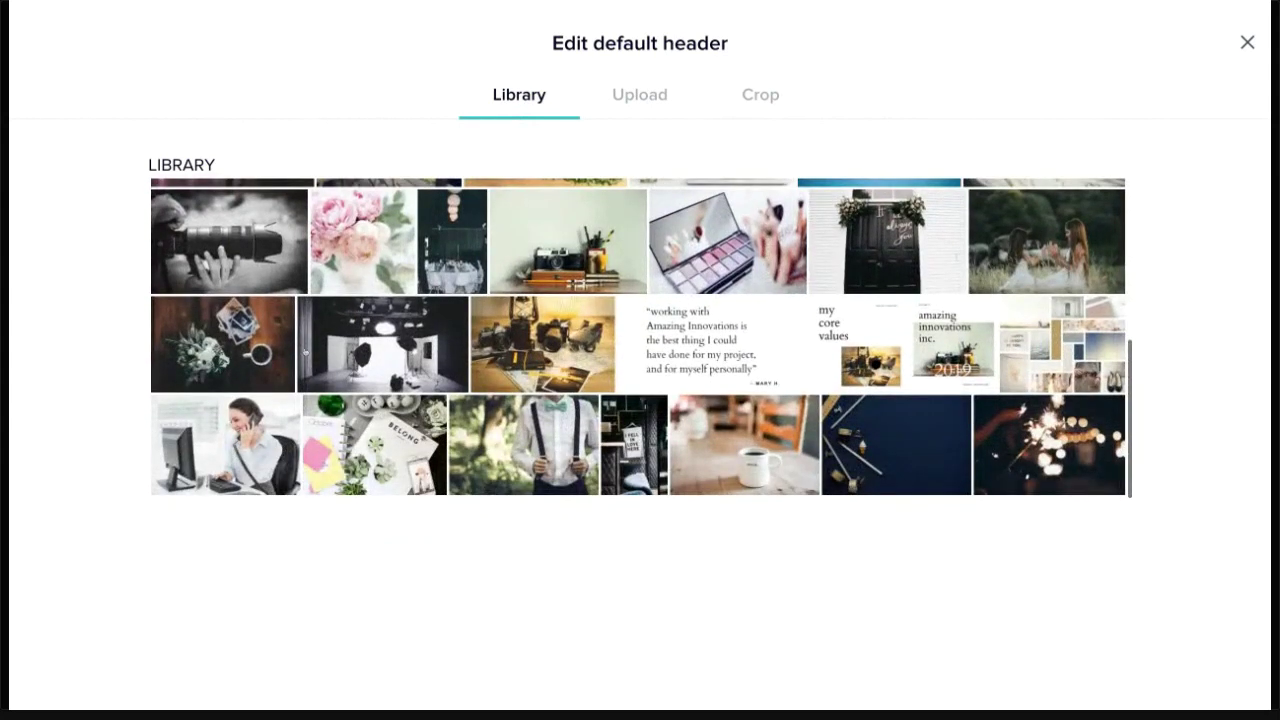
pyautogui.click(227, 342)
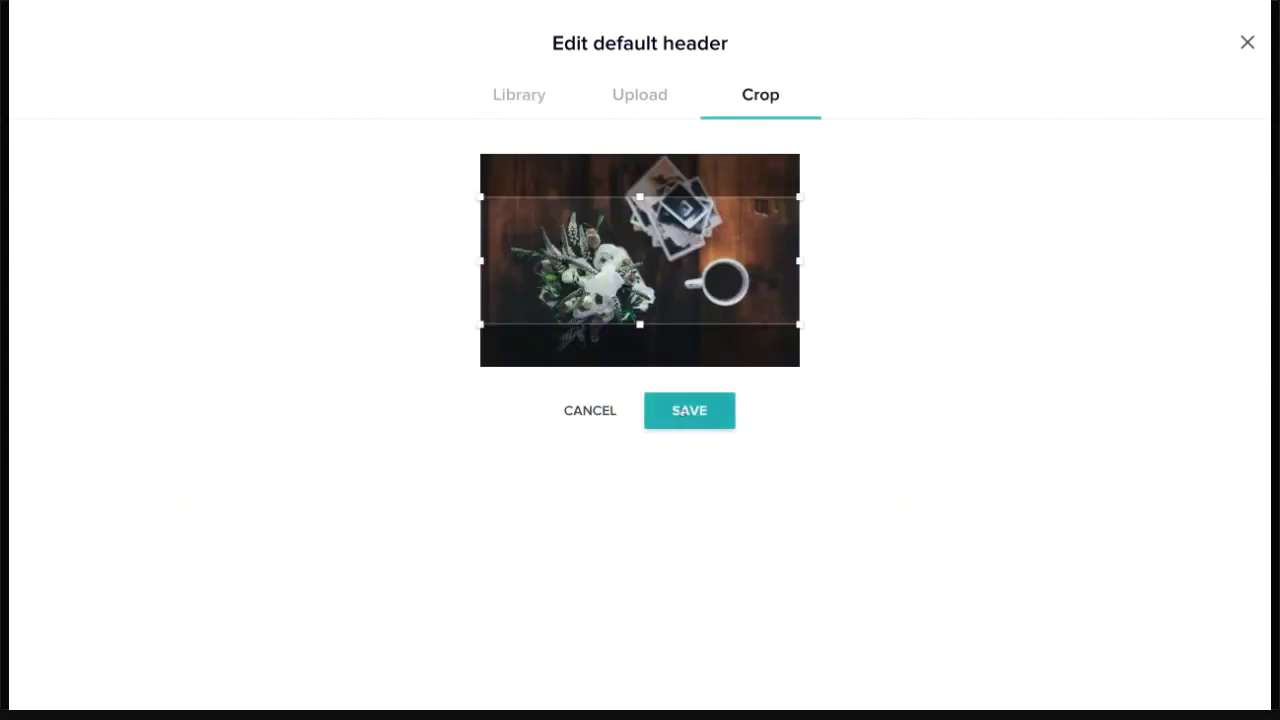
pyautogui.click(683, 413)
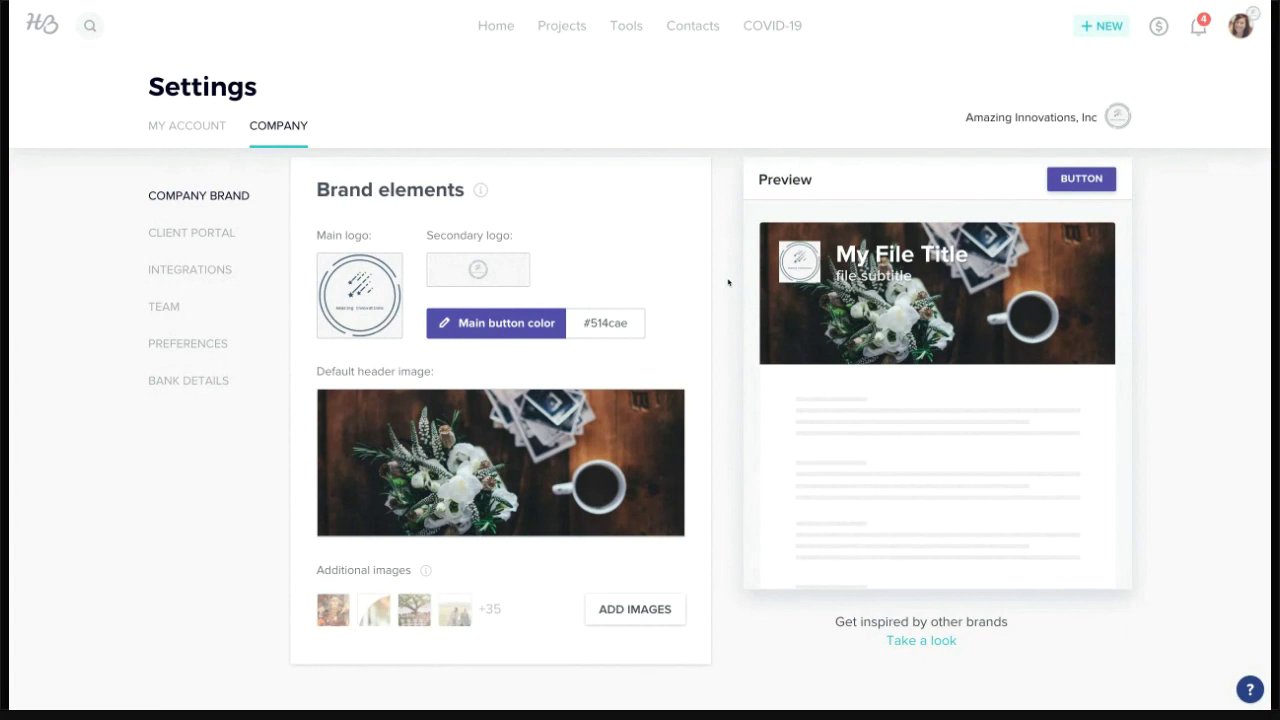
# Step: Open the company's Library and look through its stored images and files
pyautogui.click(632, 35)
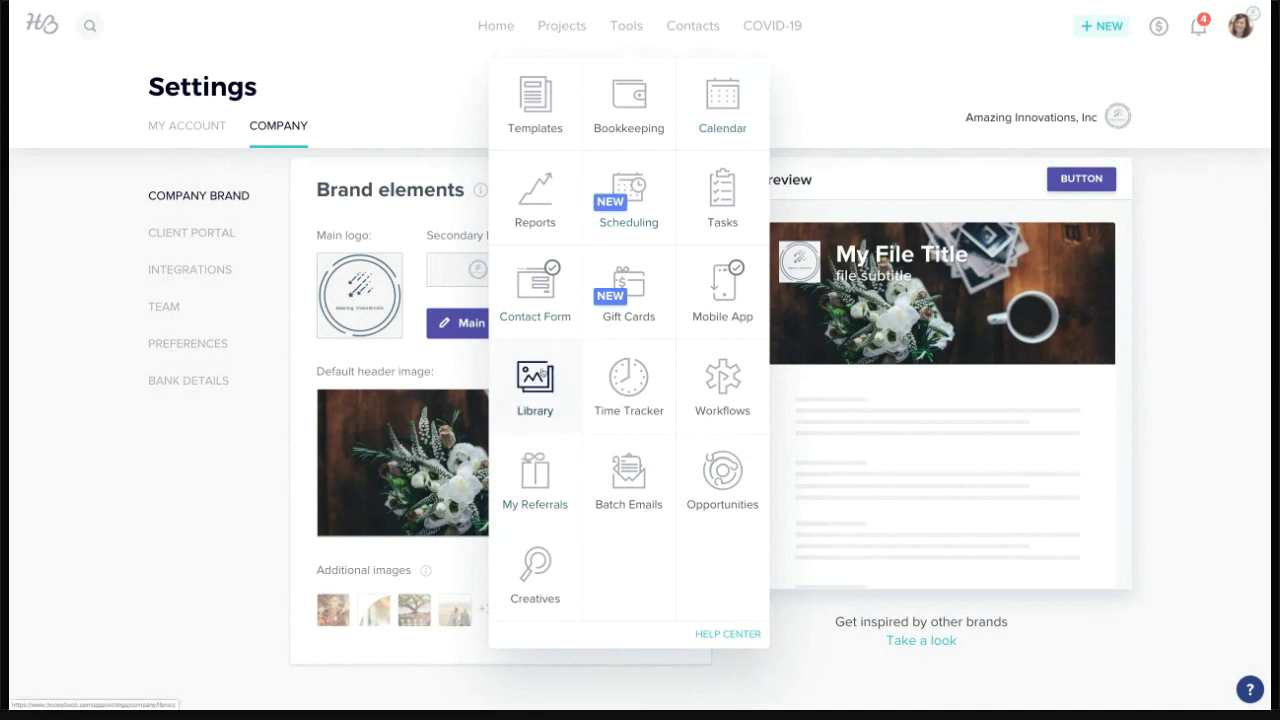
pyautogui.click(543, 373)
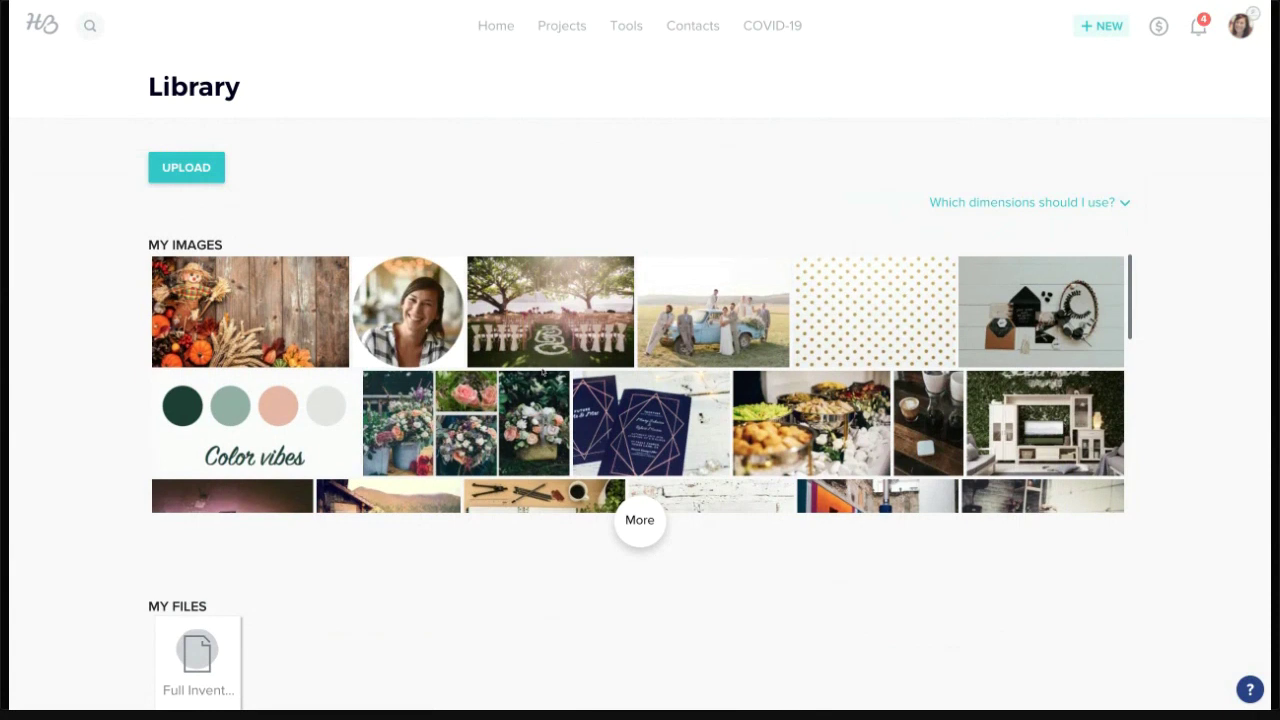
pyautogui.scroll(-3, 306, 515)
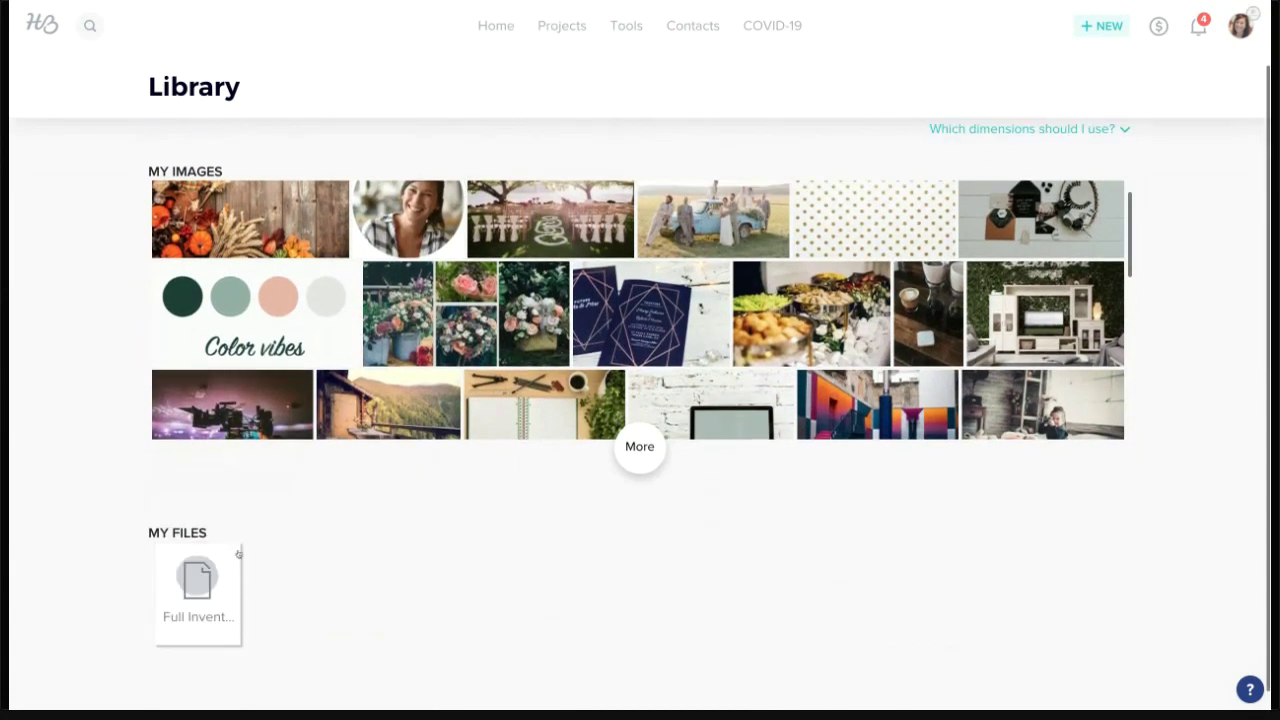
pyautogui.moveTo(193, 597)
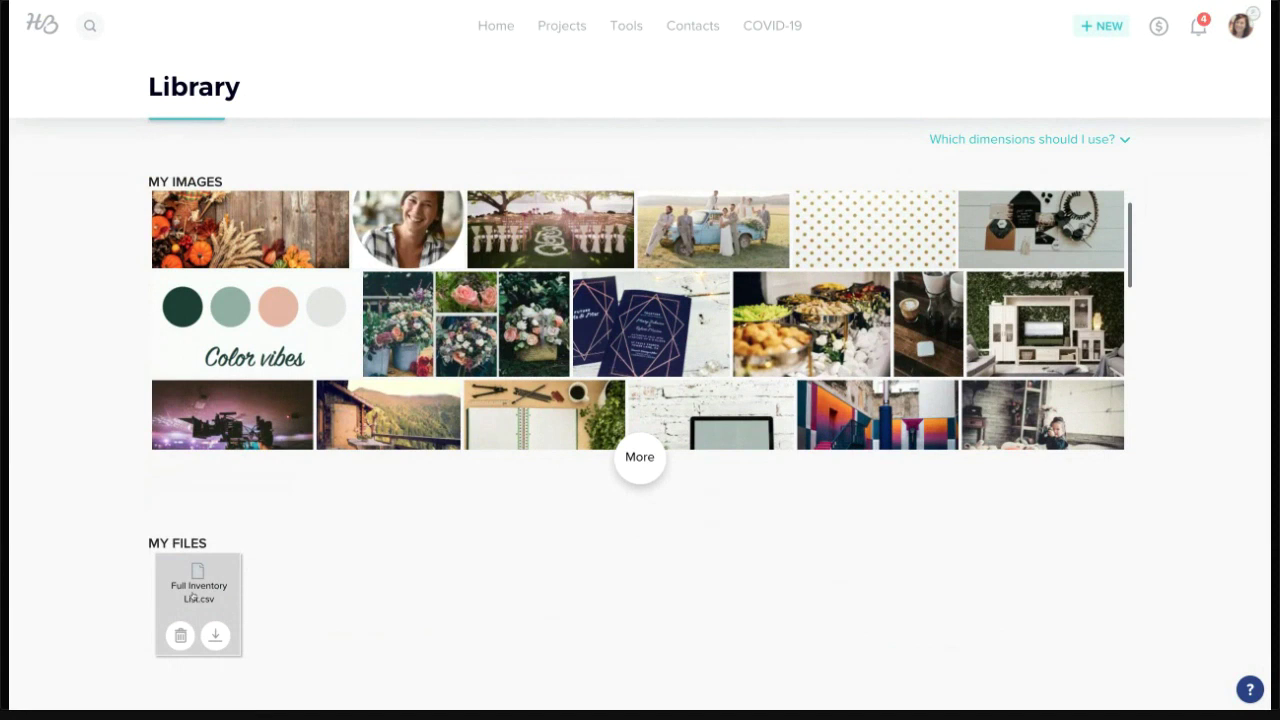
pyautogui.scroll(1, 397, 584)
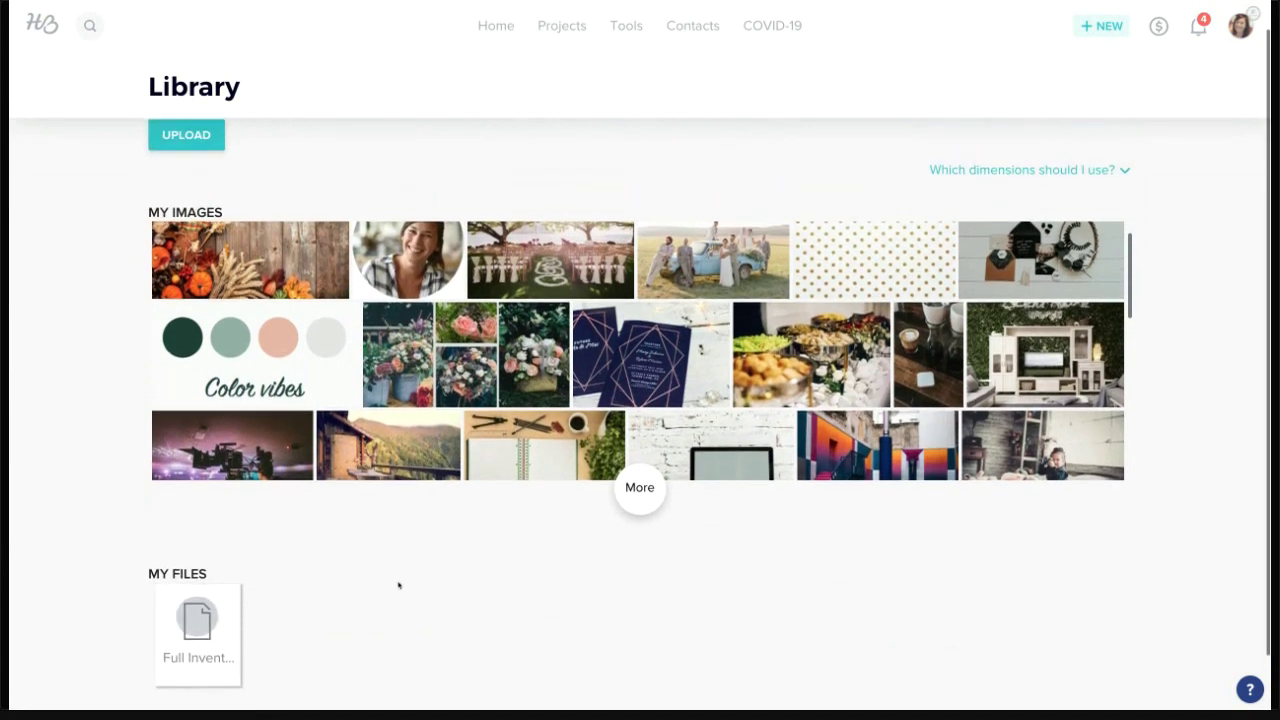
pyautogui.scroll(1, 398, 585)
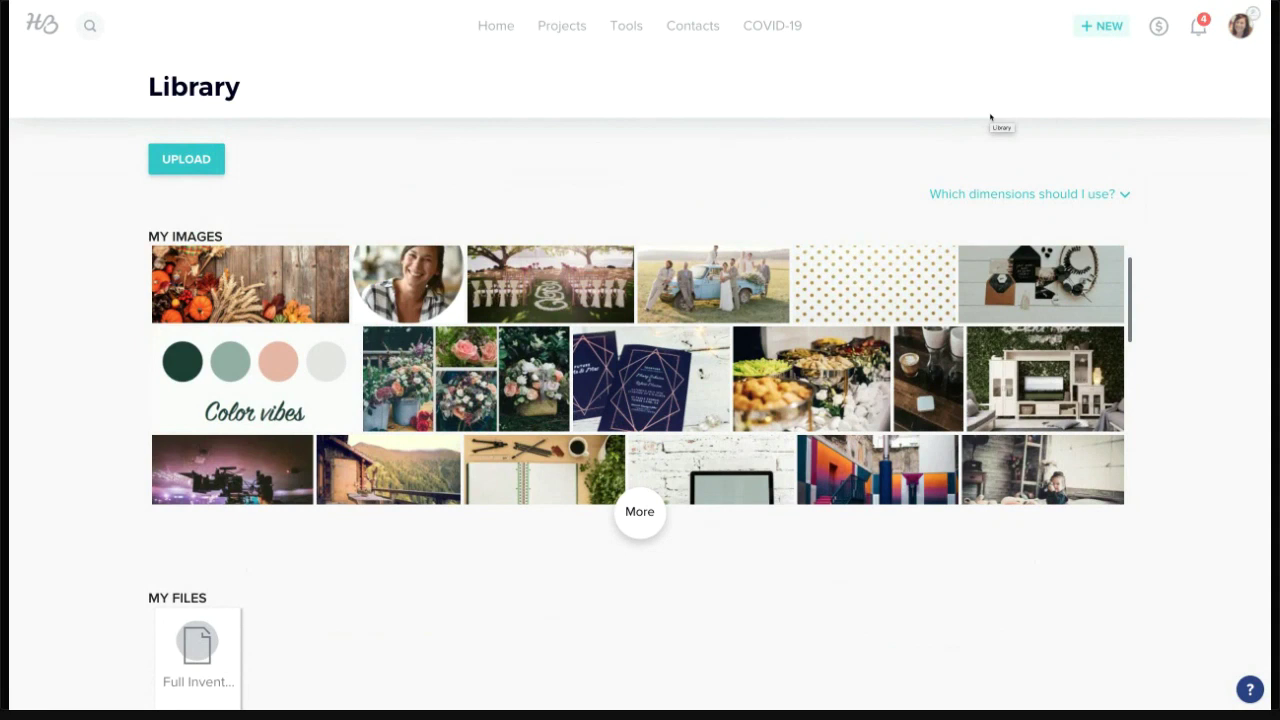
# Step: Create a new project named Harvest Fair with the preset Birthday type, and skip adding a participant
pyautogui.click(1101, 25)
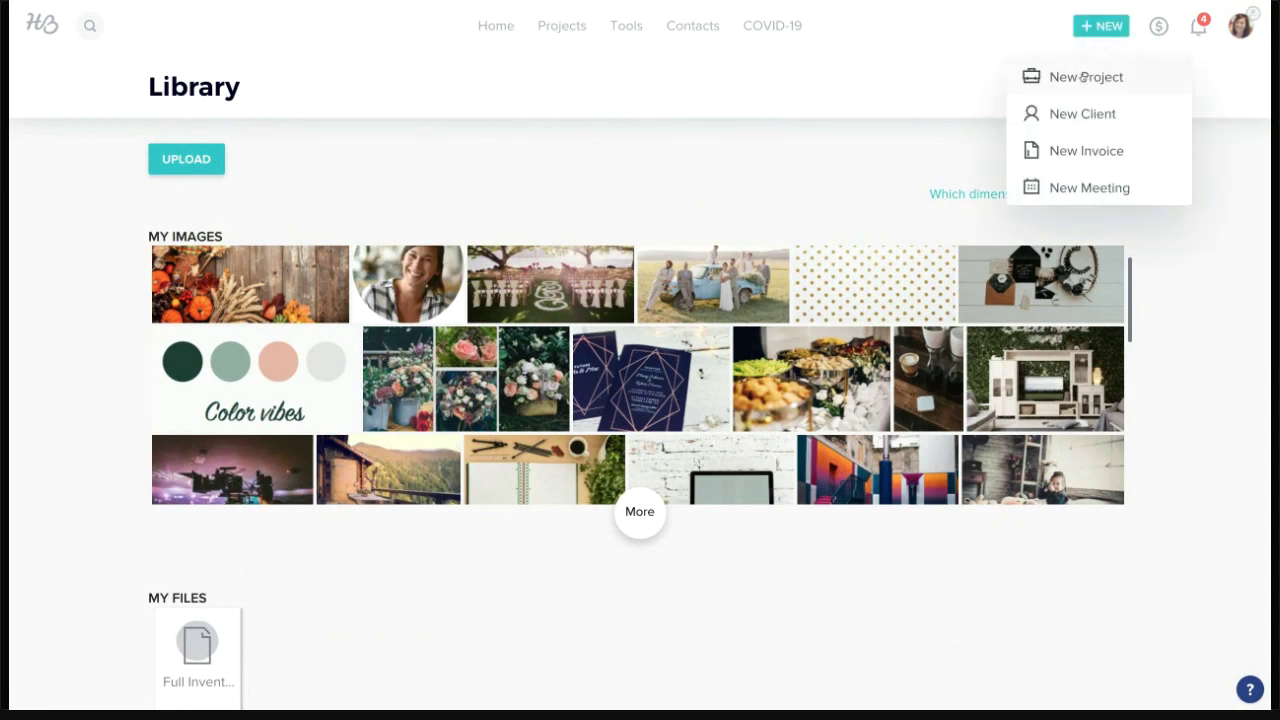
pyautogui.click(1083, 77)
pyautogui.click(584, 251)
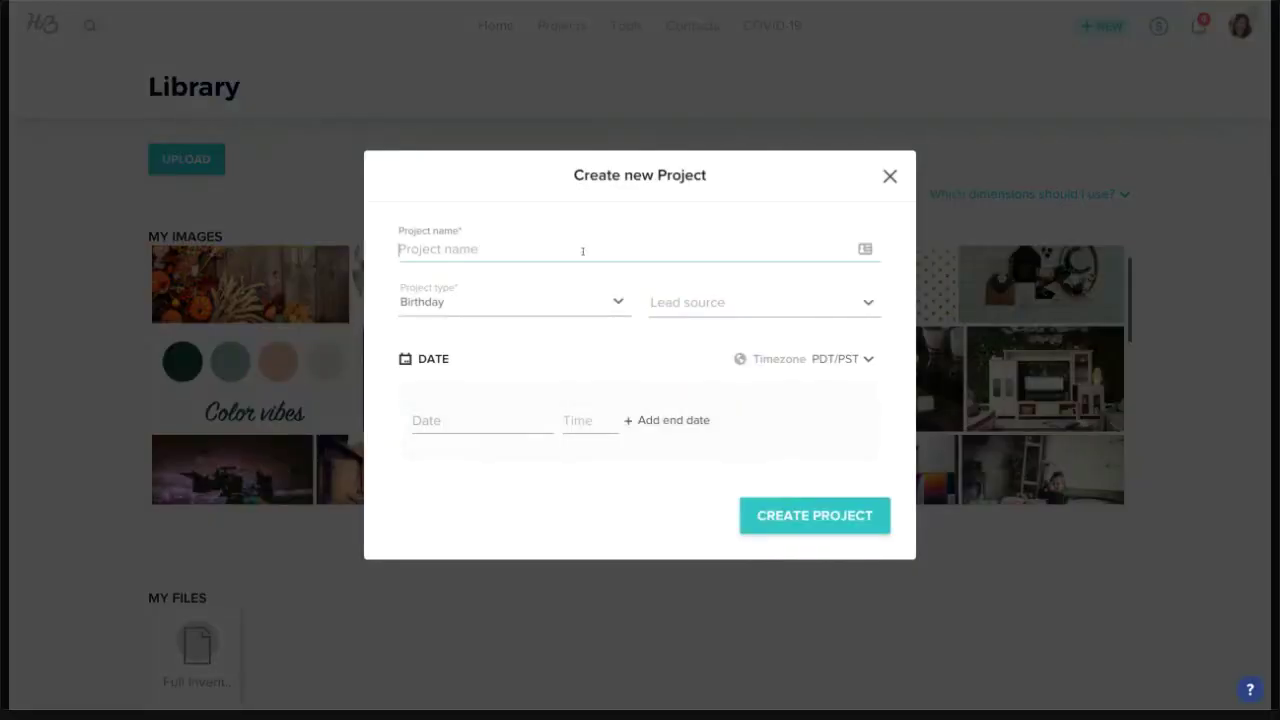
pyautogui.write('harvest Fair')
pyautogui.press('Delete')
pyautogui.write('H')
pyautogui.click(800, 516)
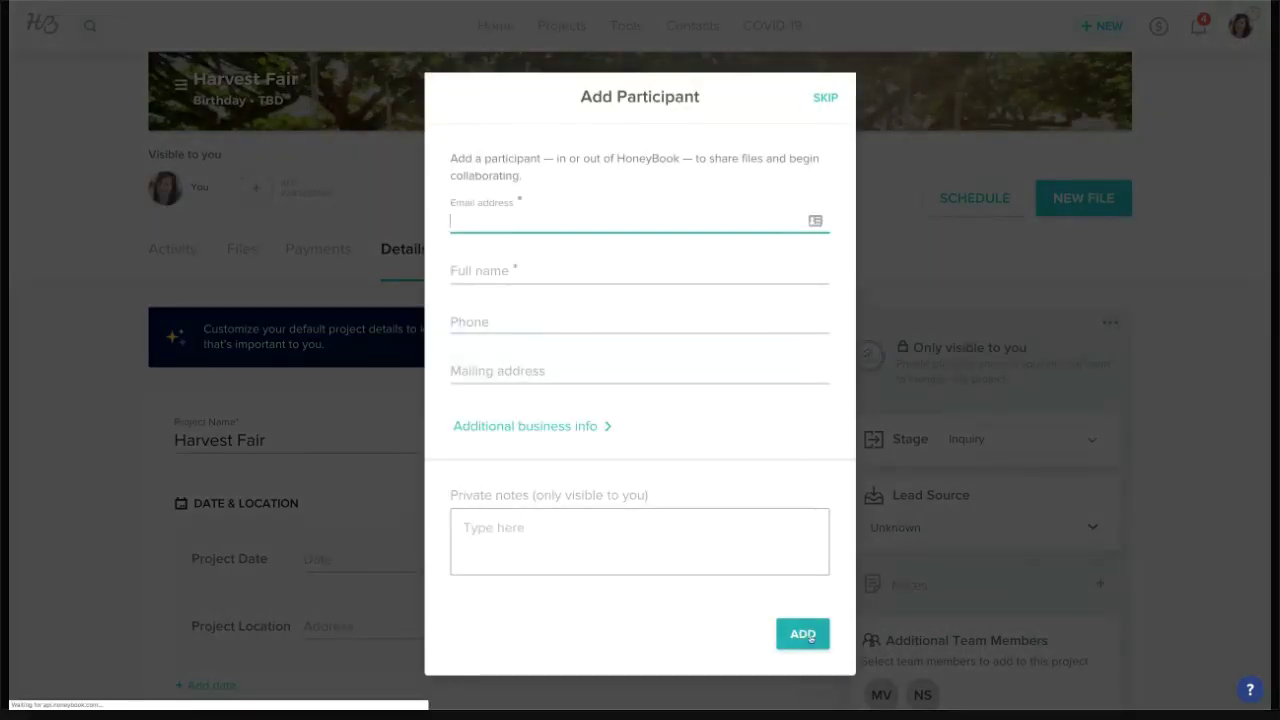
pyautogui.click(812, 638)
pyautogui.click(820, 100)
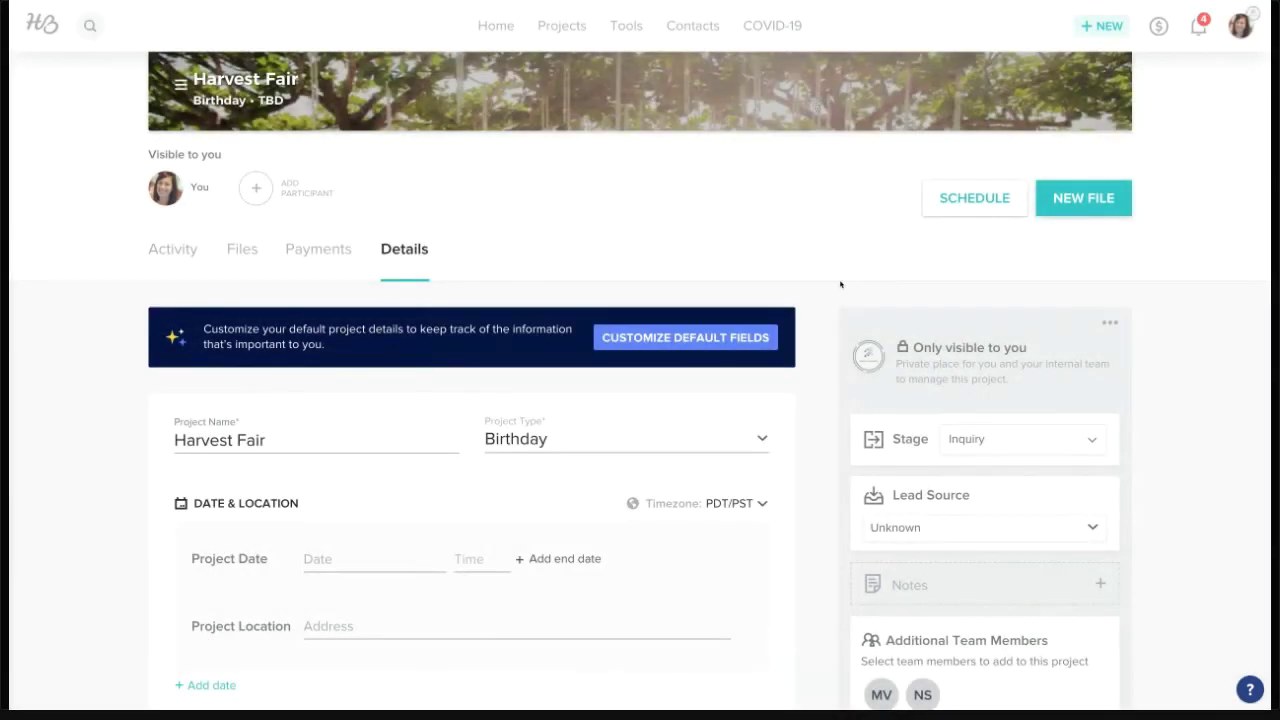
# Step: Show the Harvest Fair project's activity feed and examine its header image
pyautogui.scroll(3, 837, 283)
pyautogui.scroll(-1, 841, 285)
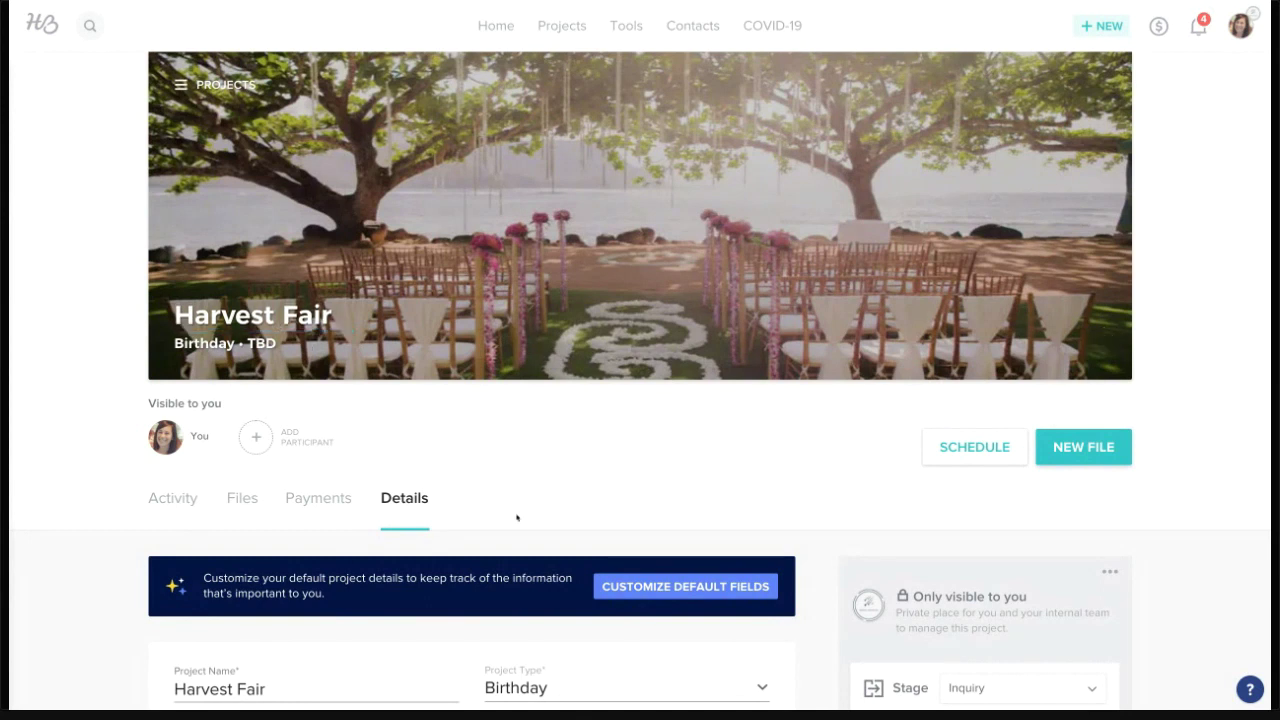
pyautogui.scroll(-2, 517, 517)
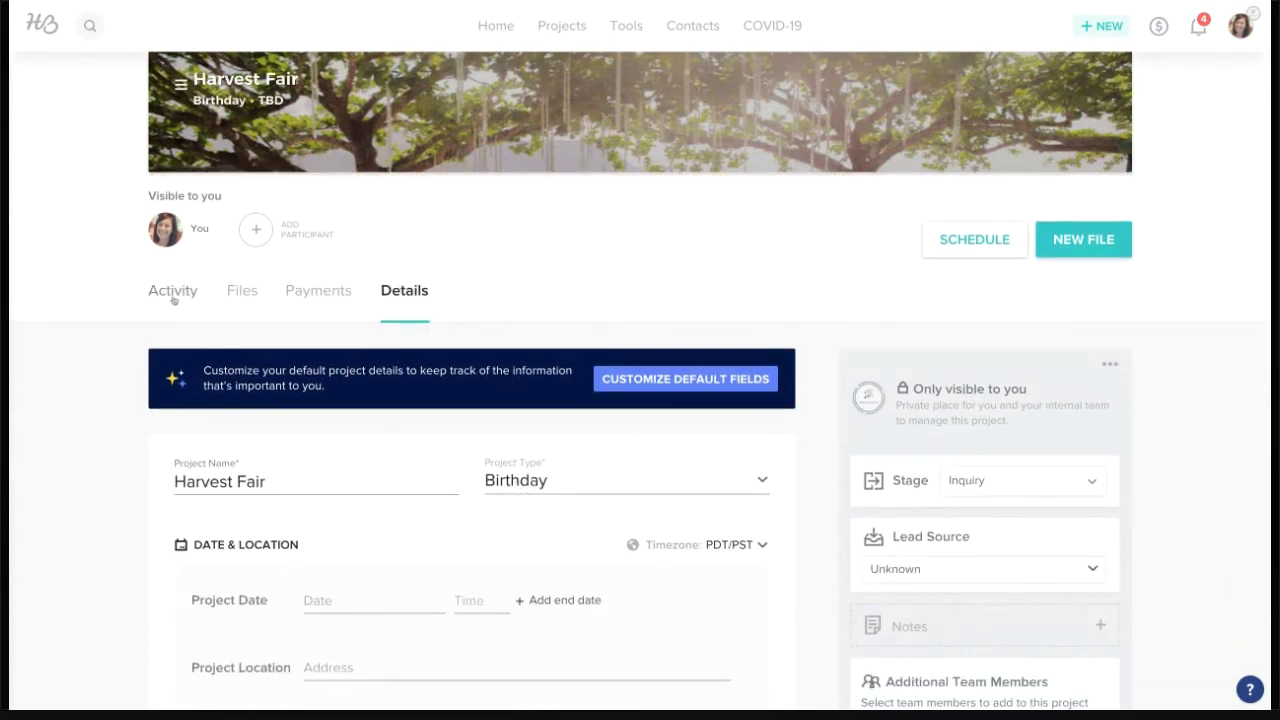
pyautogui.click(173, 299)
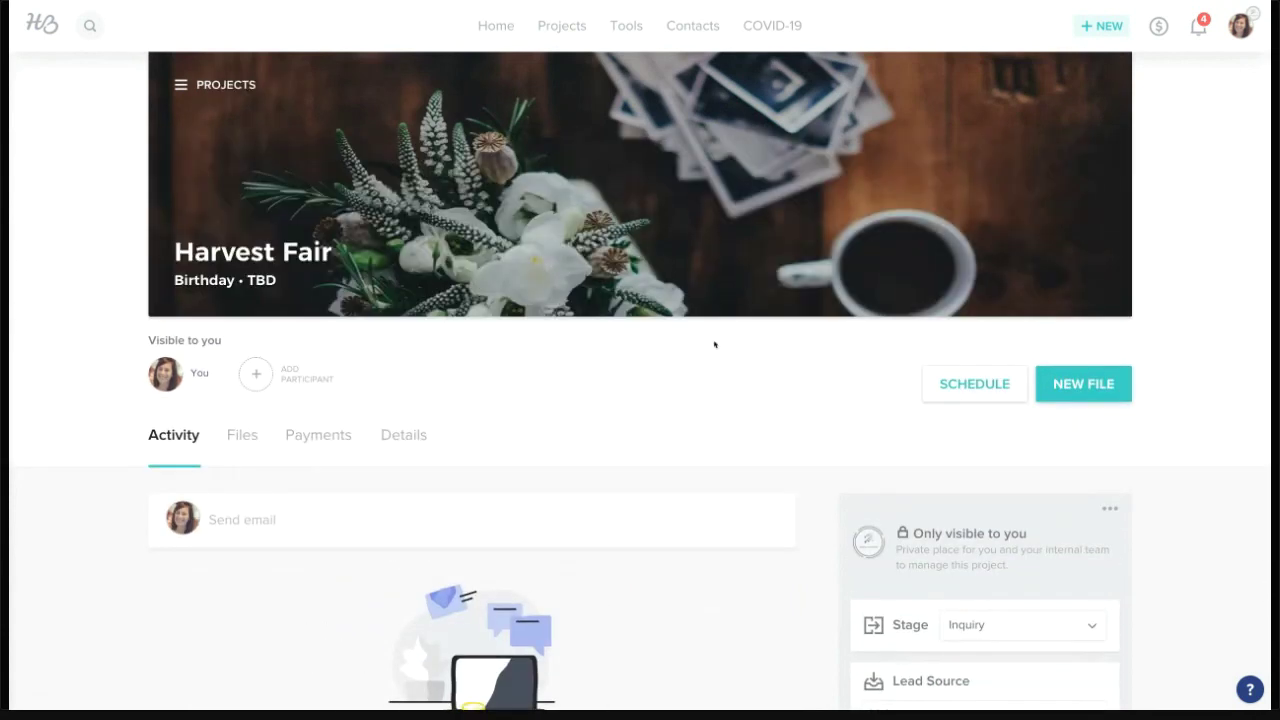
pyautogui.scroll(-1, 737, 426)
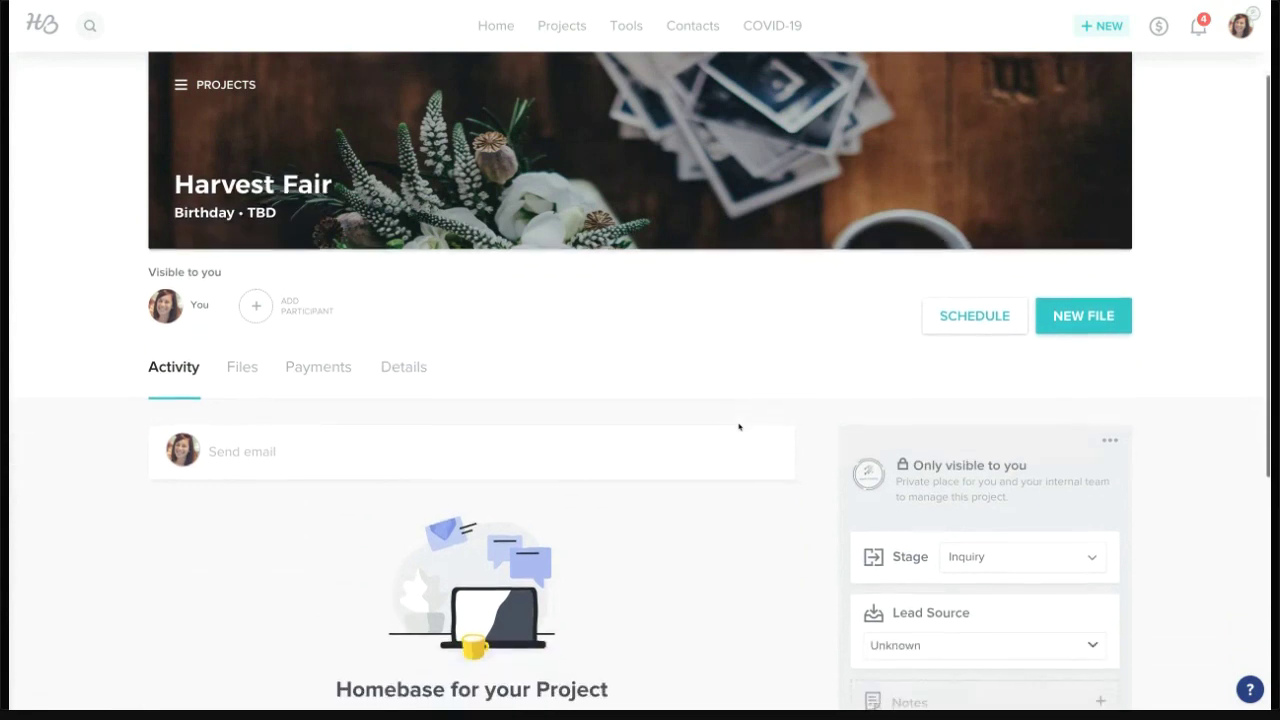
pyautogui.scroll(1, 737, 426)
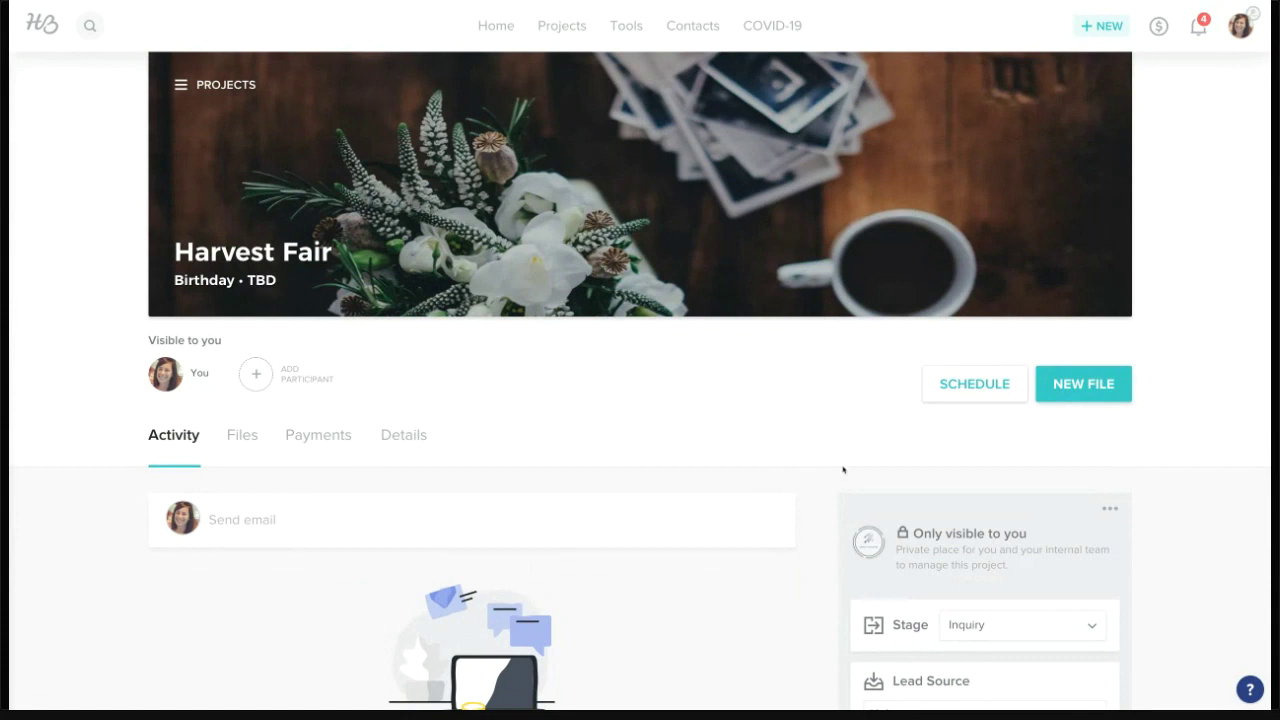
# Step: Create a blank invoice in the Harvest Fair project
pyautogui.click(1080, 398)
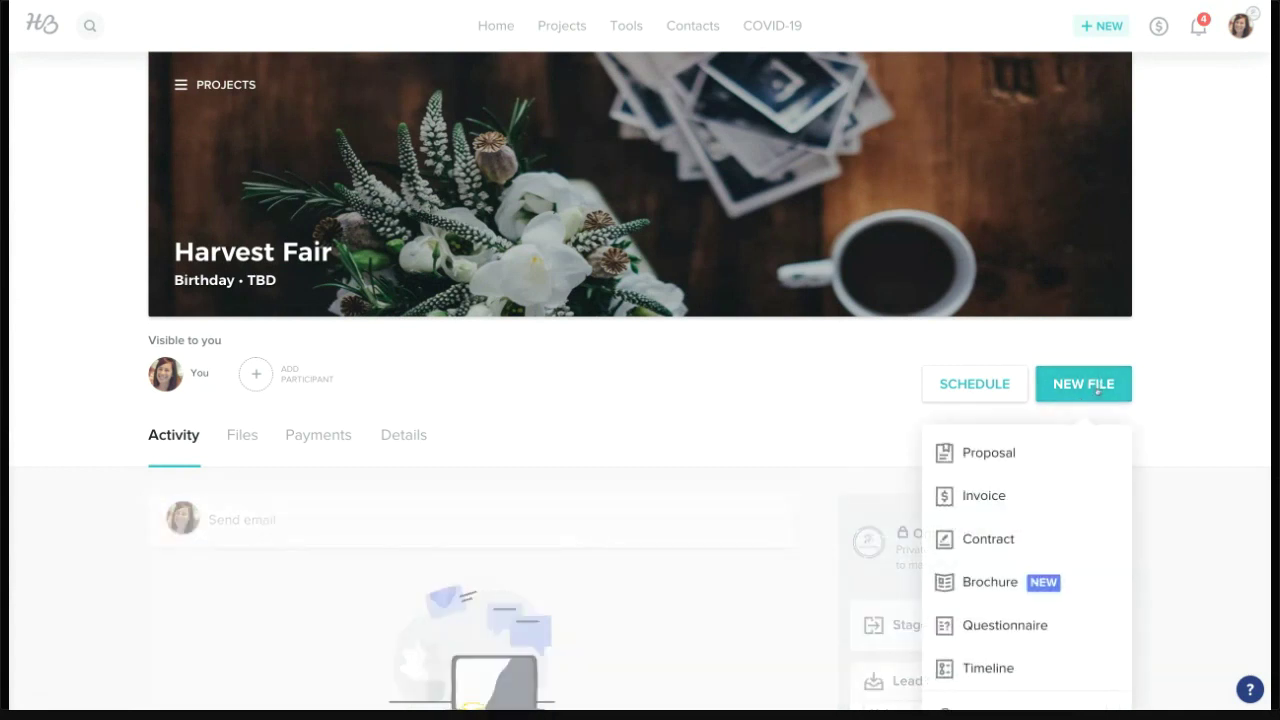
pyautogui.click(984, 496)
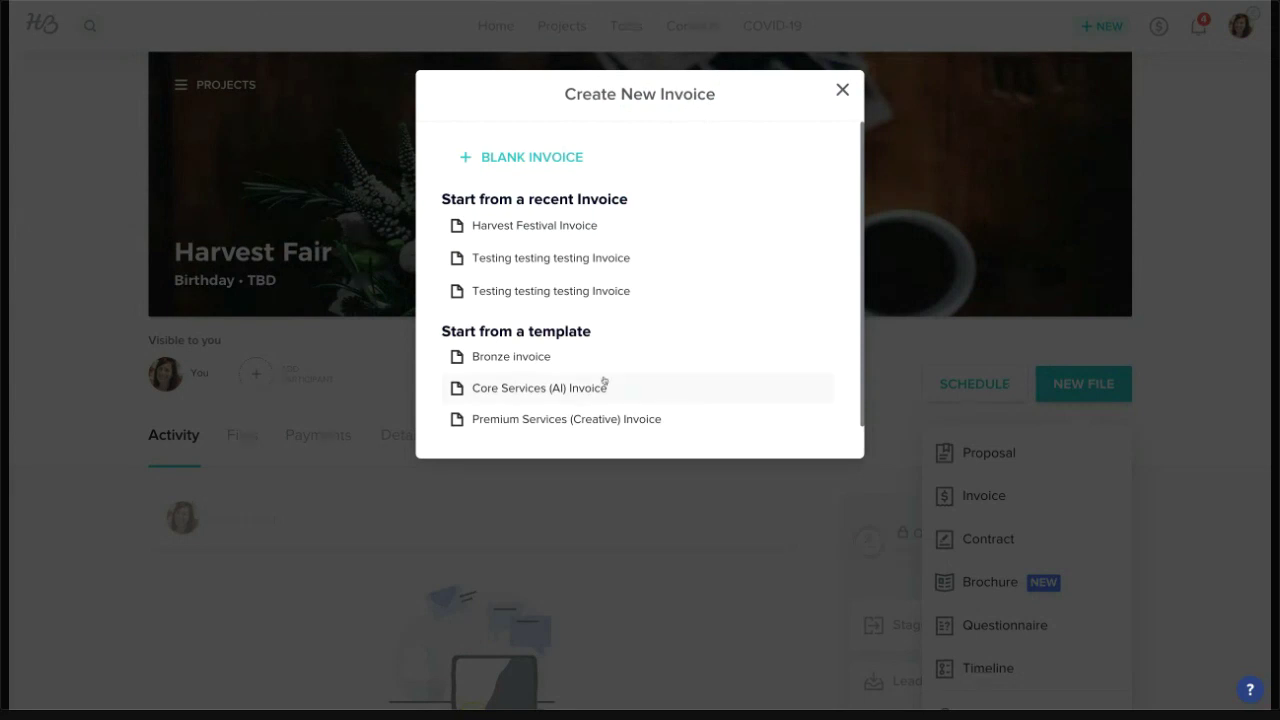
pyautogui.click(509, 160)
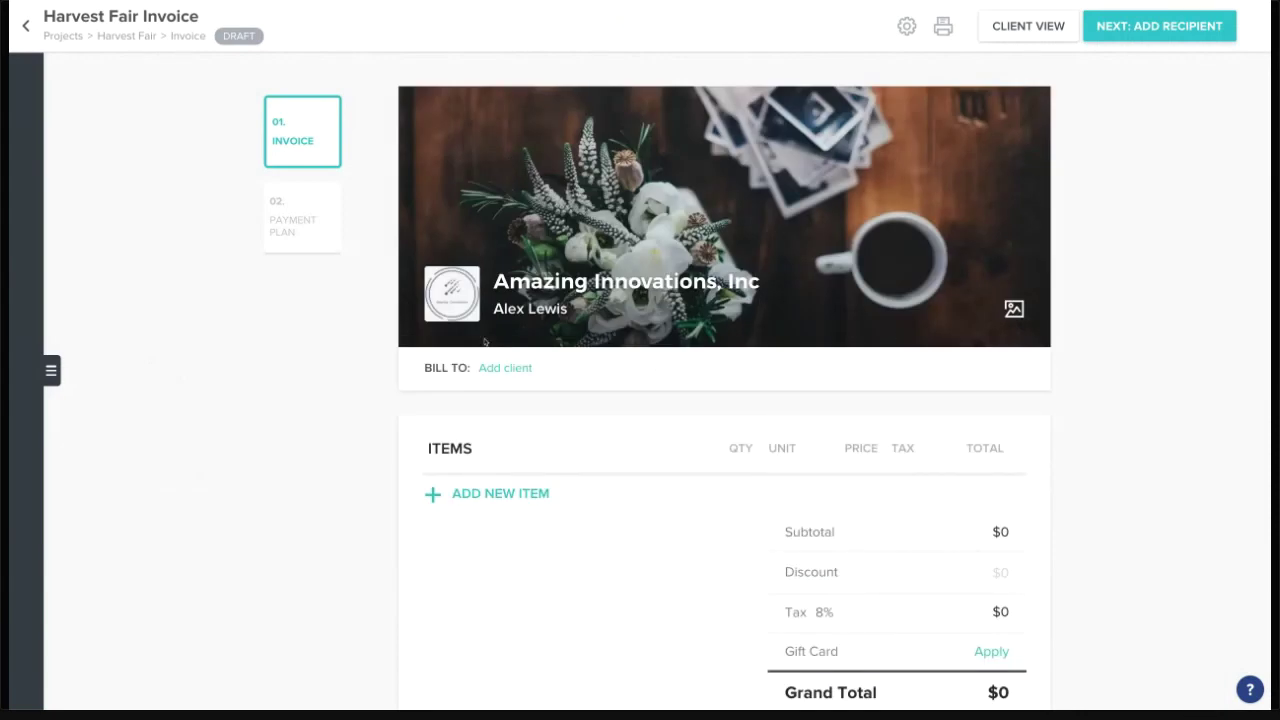
# Step: Add an empty item line to the Harvest Fair invoice
pyautogui.moveTo(449, 311)
pyautogui.click(480, 494)
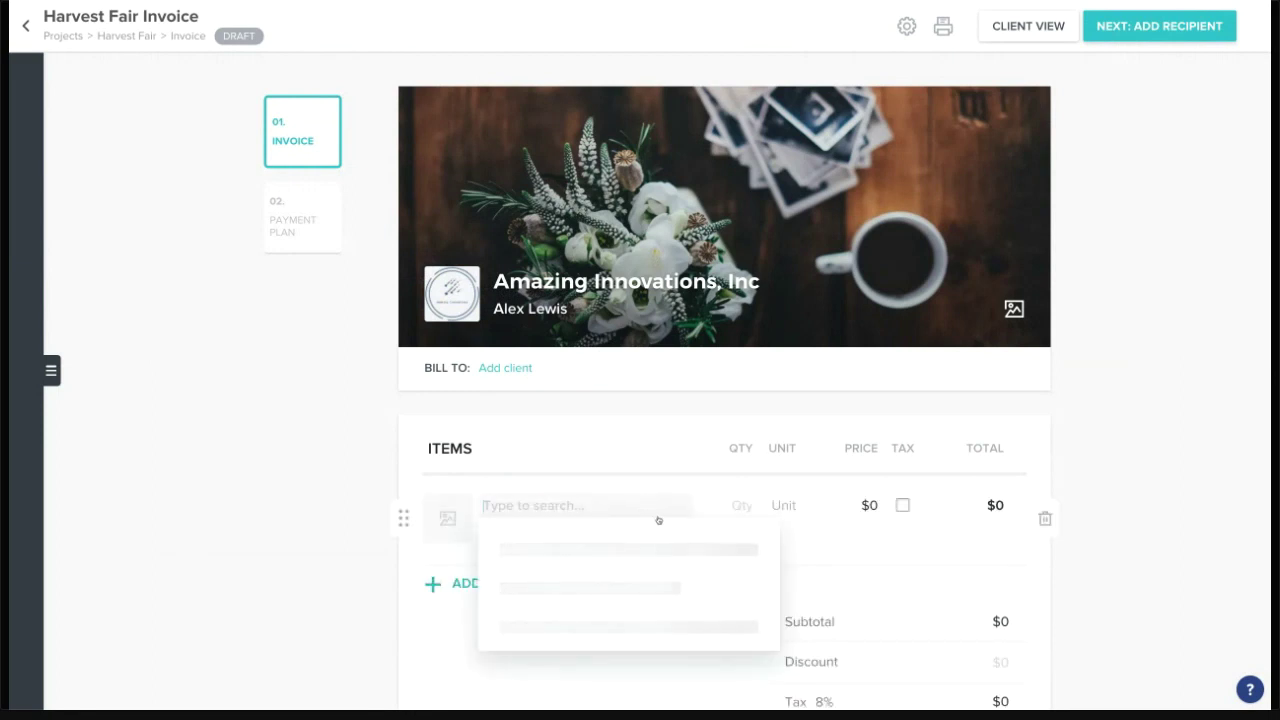
pyautogui.scroll(-1, 790, 425)
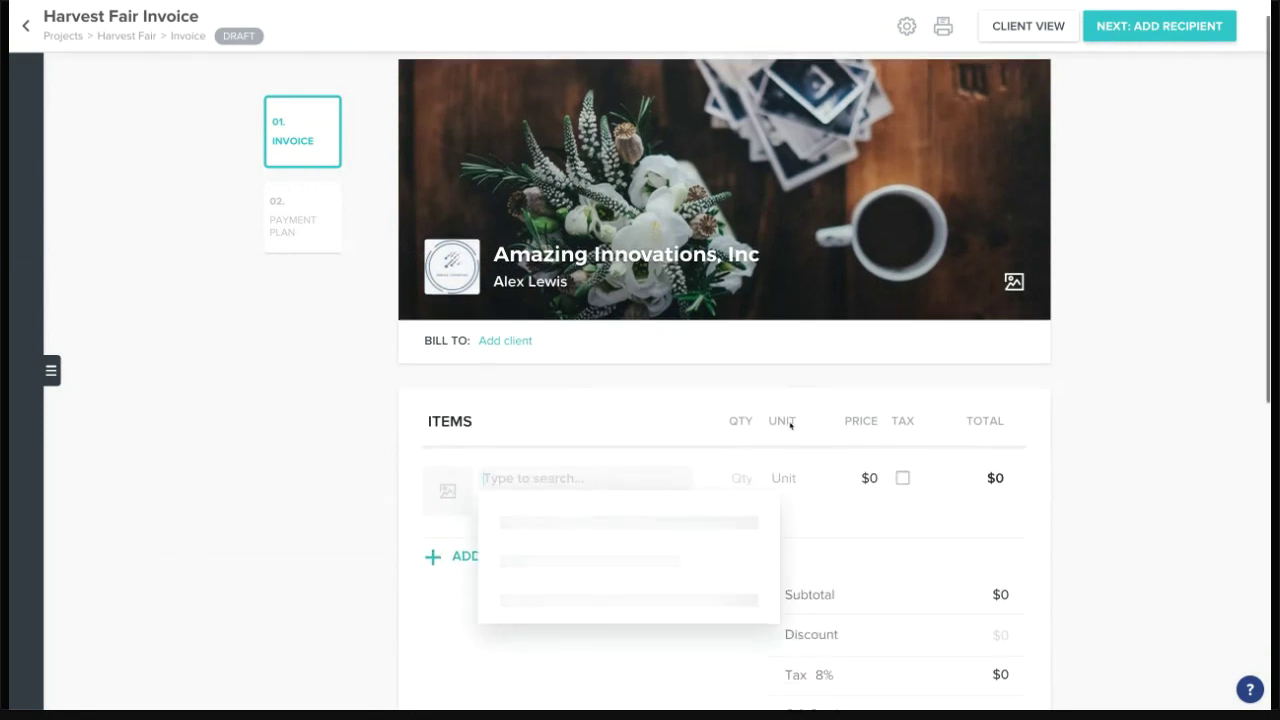
pyautogui.scroll(-3, 790, 425)
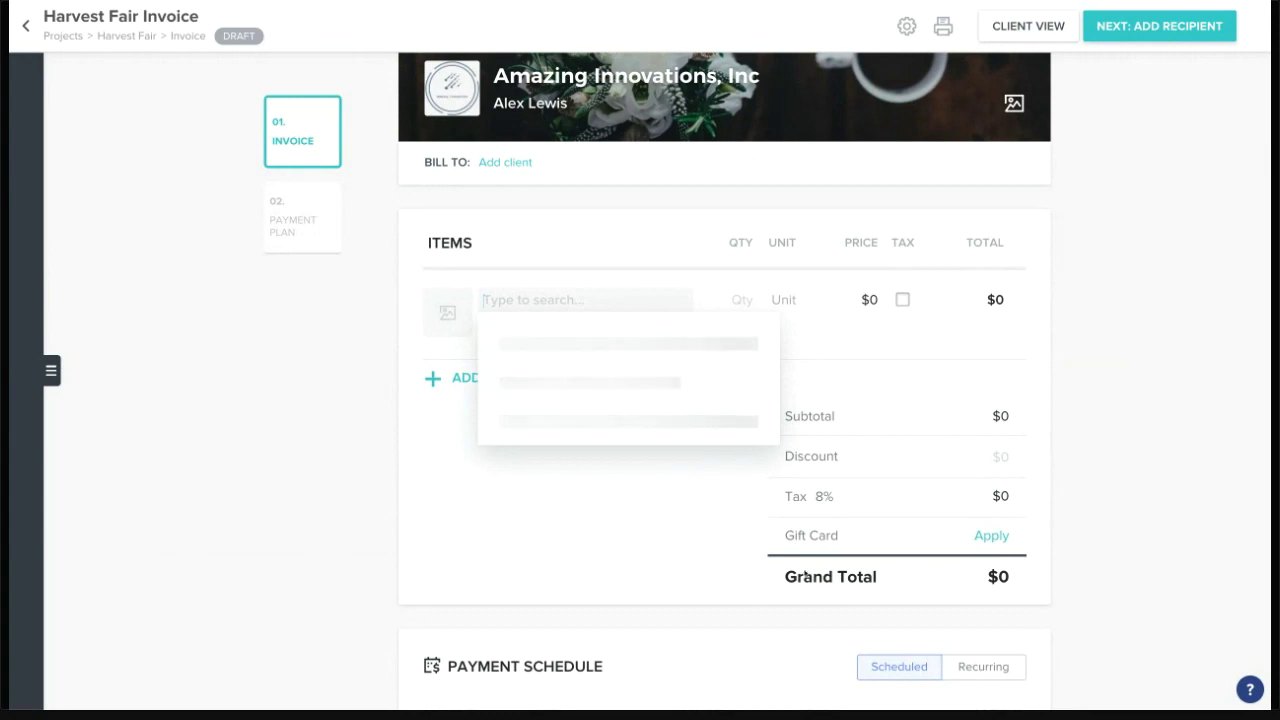
pyautogui.click(965, 366)
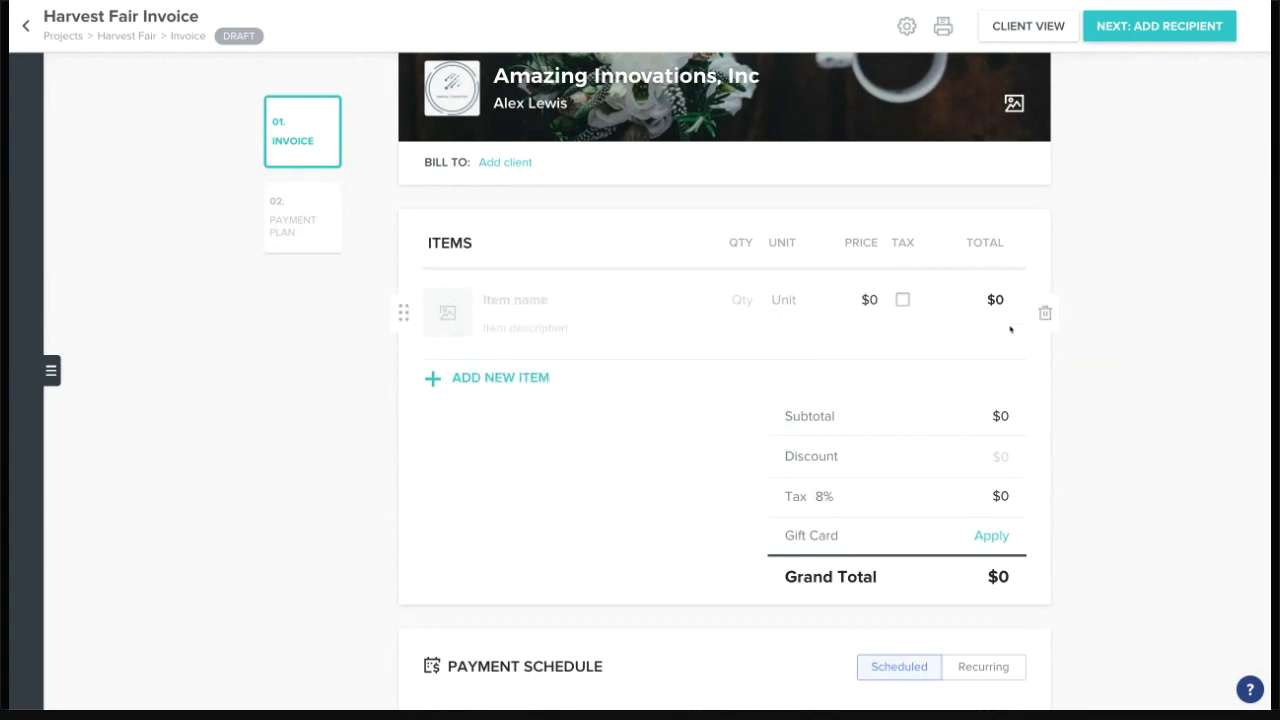
# Step: Preview the invoice as the client sees it, including its payment page, and return to editing
pyautogui.click(1019, 31)
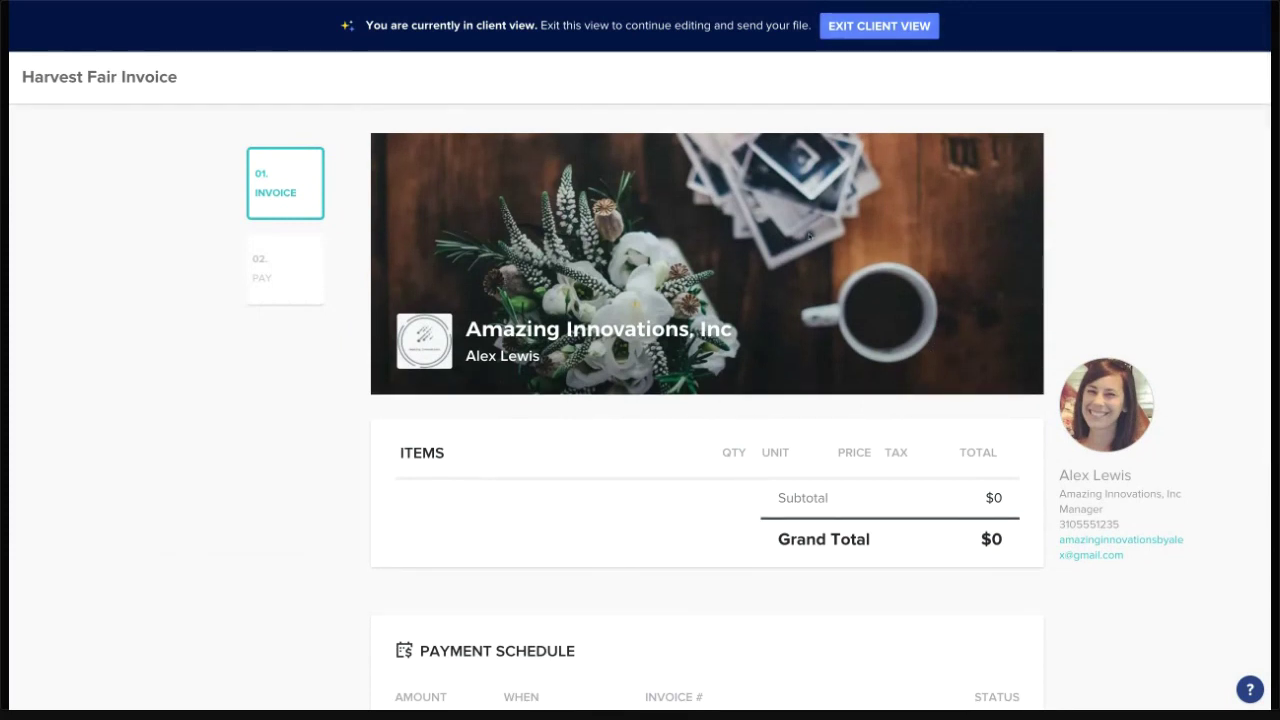
pyautogui.scroll(-3, 809, 236)
pyautogui.scroll(-3, 809, 236)
pyautogui.scroll(5, 809, 230)
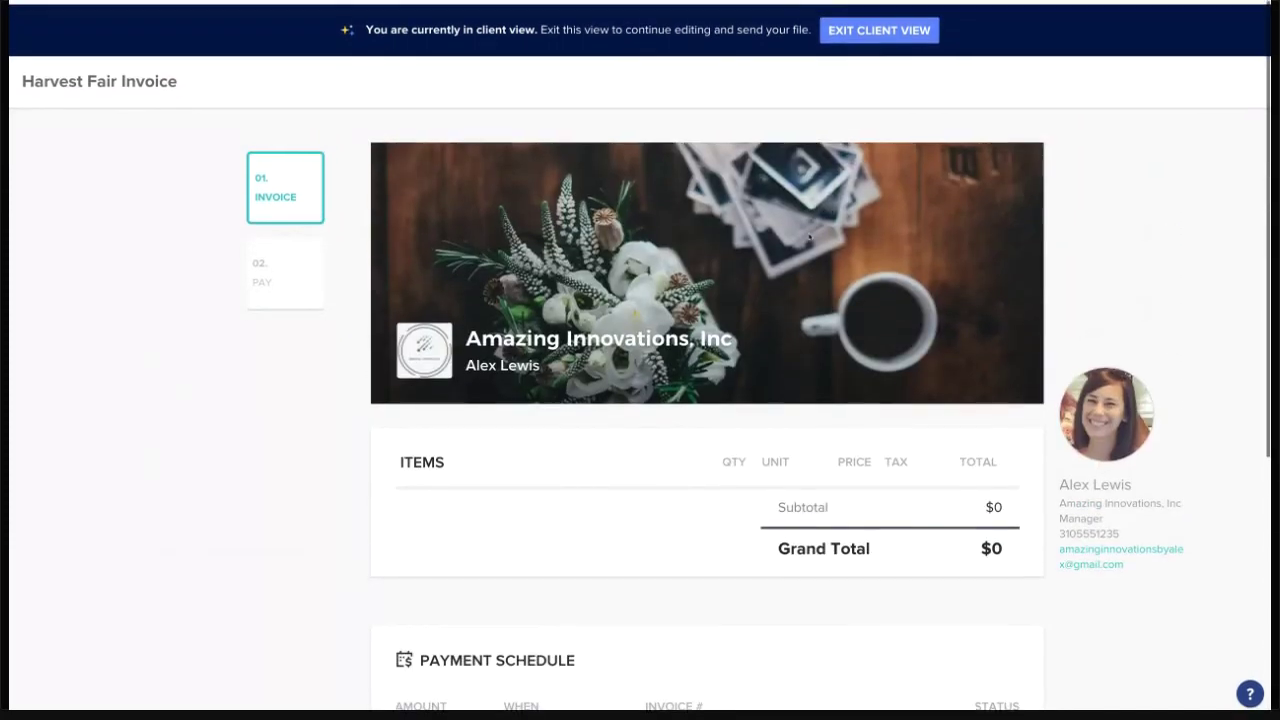
pyautogui.click(297, 275)
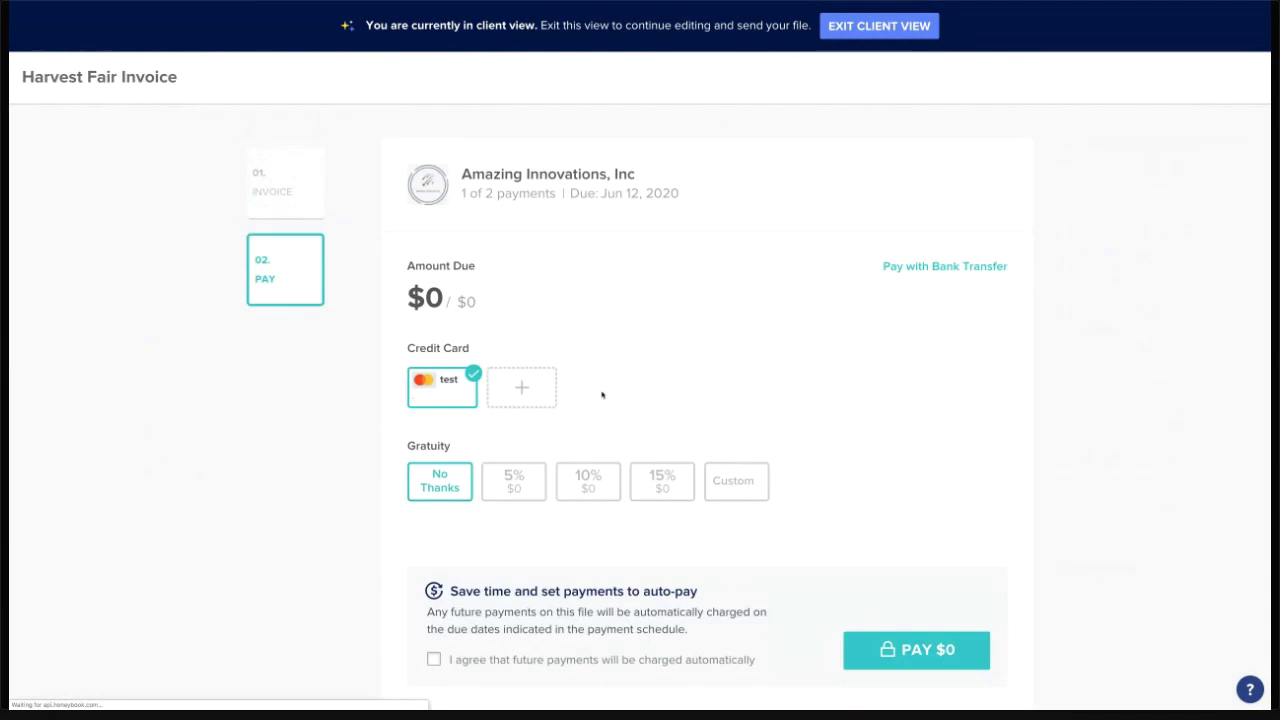
pyautogui.scroll(-3, 782, 286)
pyautogui.scroll(3, 780, 283)
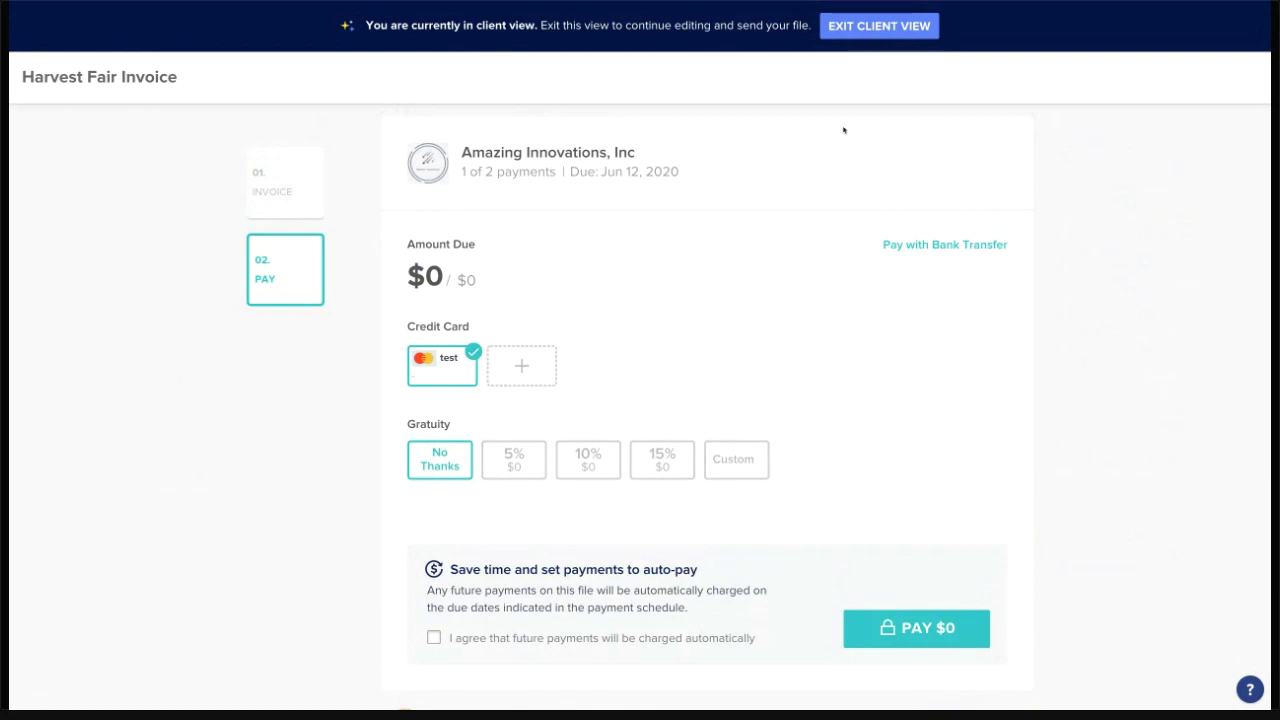
pyautogui.click(880, 27)
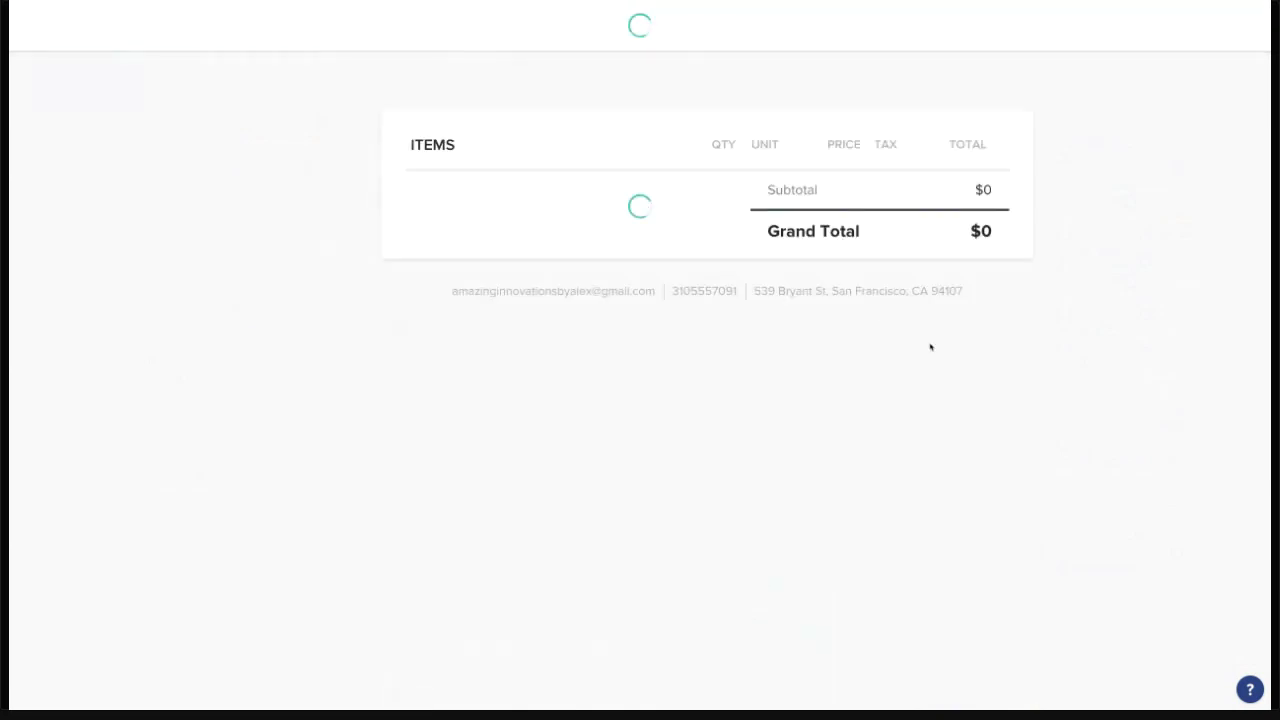